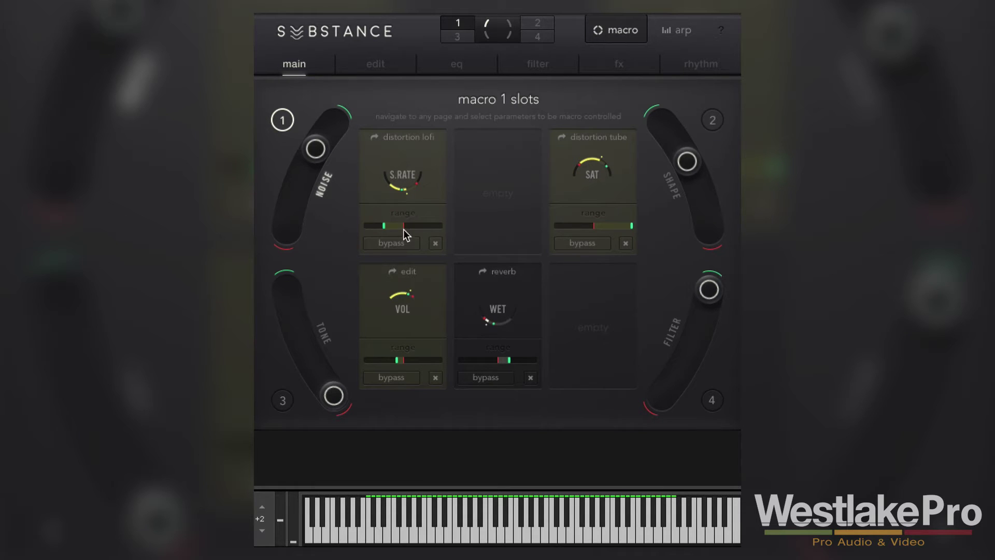
- Widen macro 1's lofi S.RATE range up to the maximum, auditioning it with the NOISE macro
left_click_drag(419, 226, 378, 227)
left_click_drag(381, 225, 384, 225)
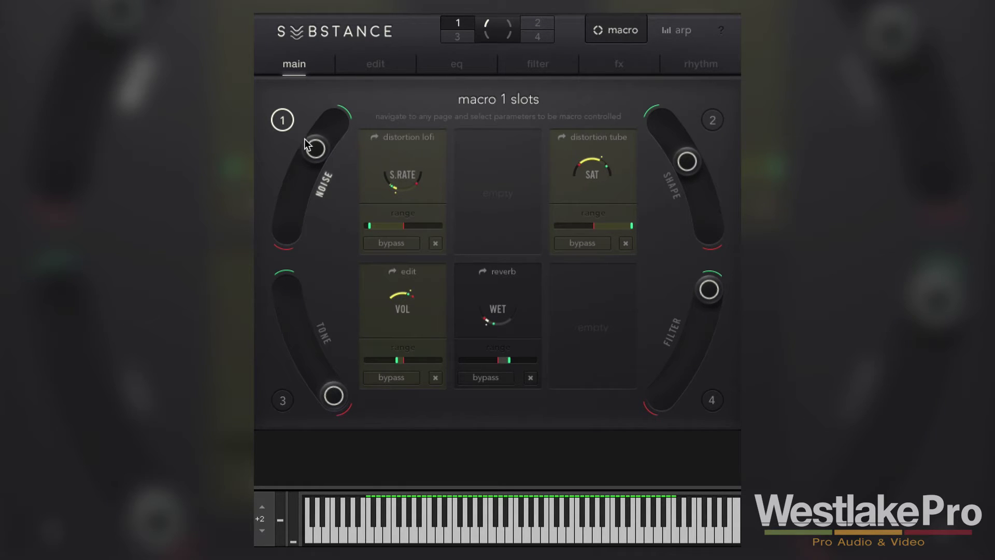
left_click_drag(308, 149, 372, 111)
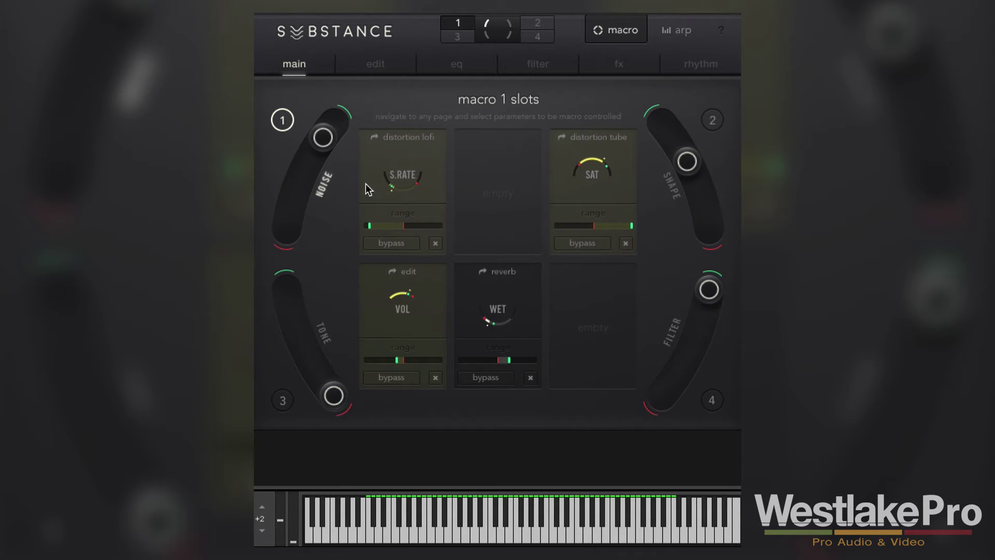
left_click_drag(379, 222, 438, 222)
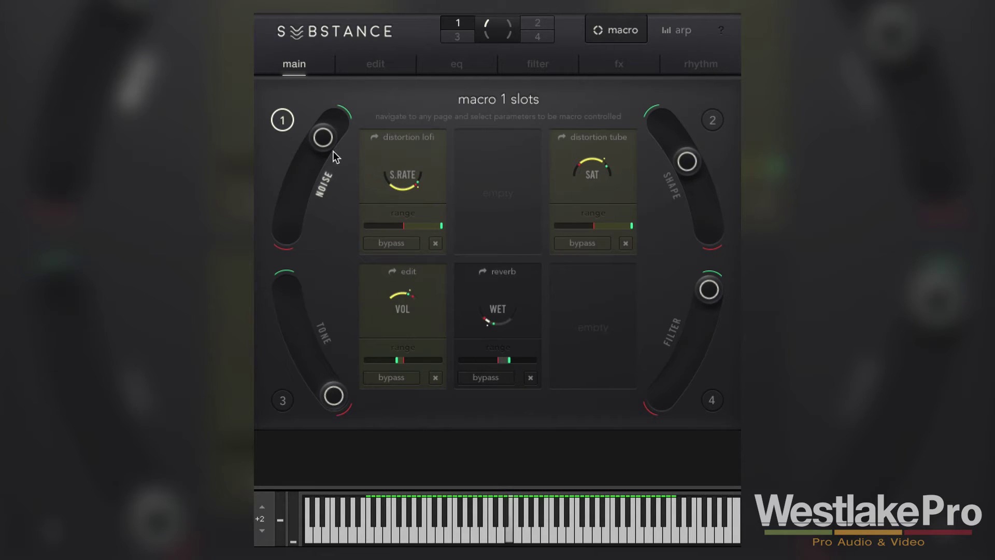
left_click_drag(327, 150, 425, 188)
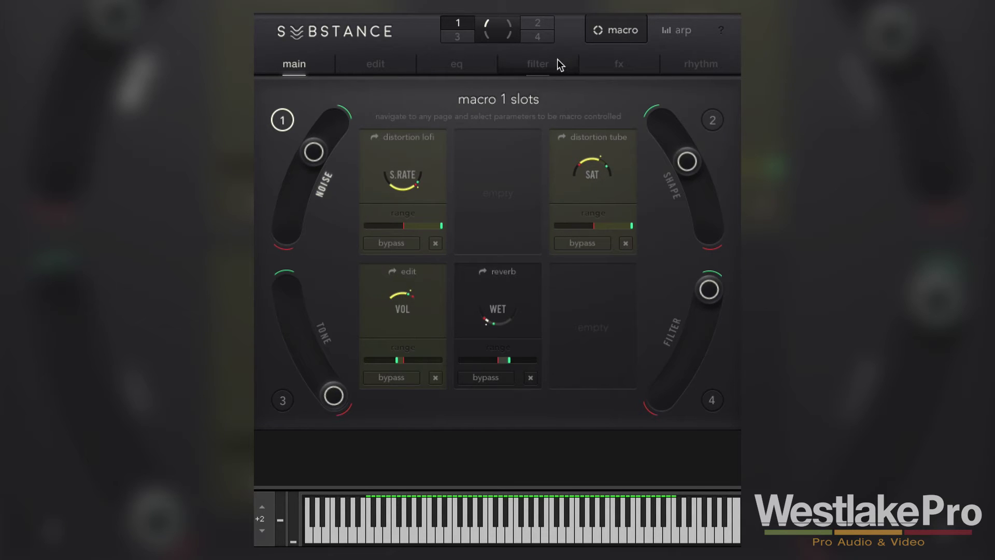
- Check the filter page, return to main, and bring up macro 3 (TONE) slots in macro view
left_click(541, 65)
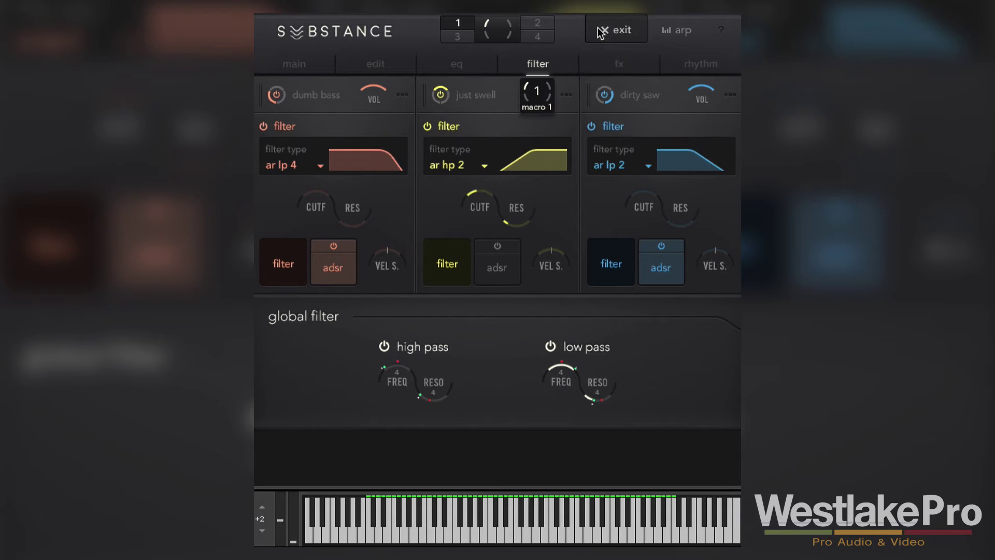
left_click(615, 30)
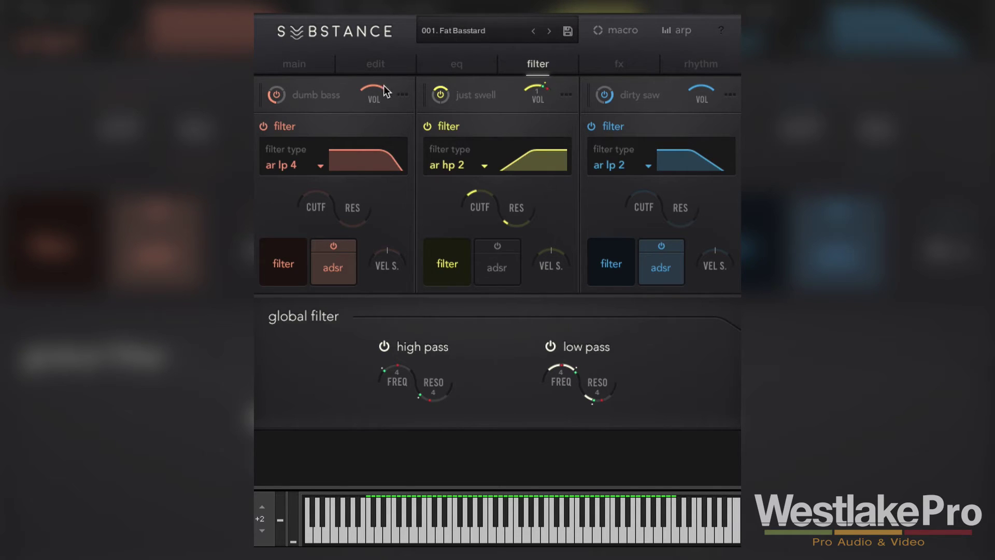
left_click(305, 65)
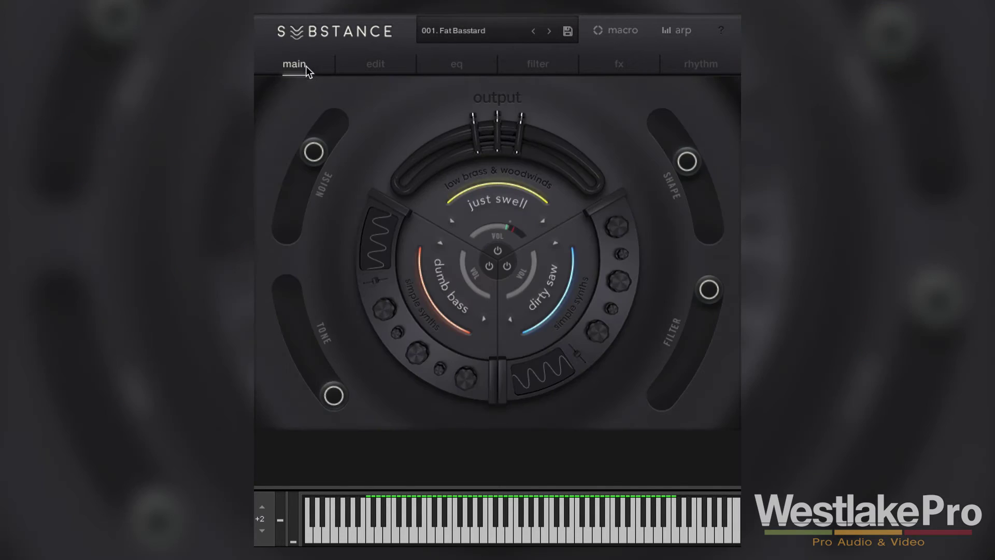
left_click(618, 32)
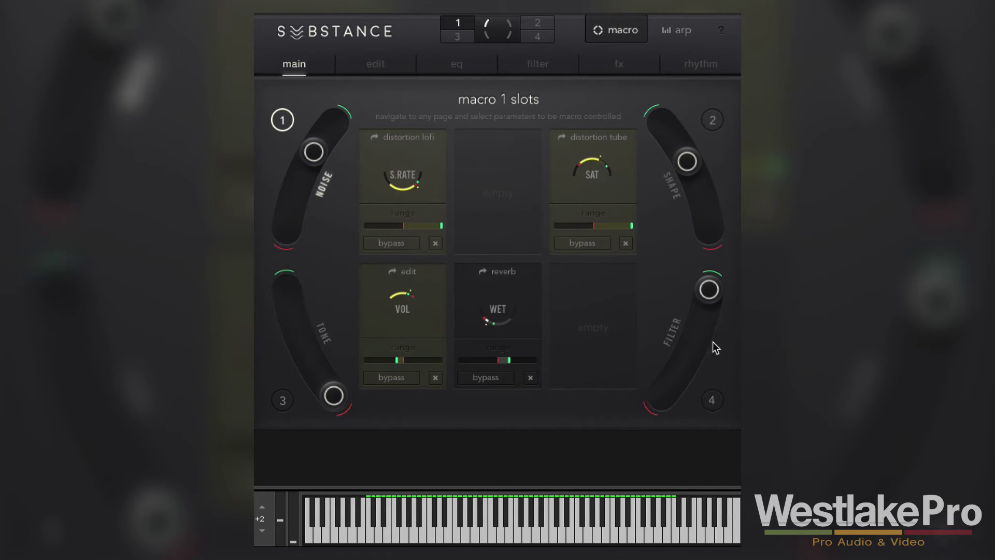
left_click(282, 400)
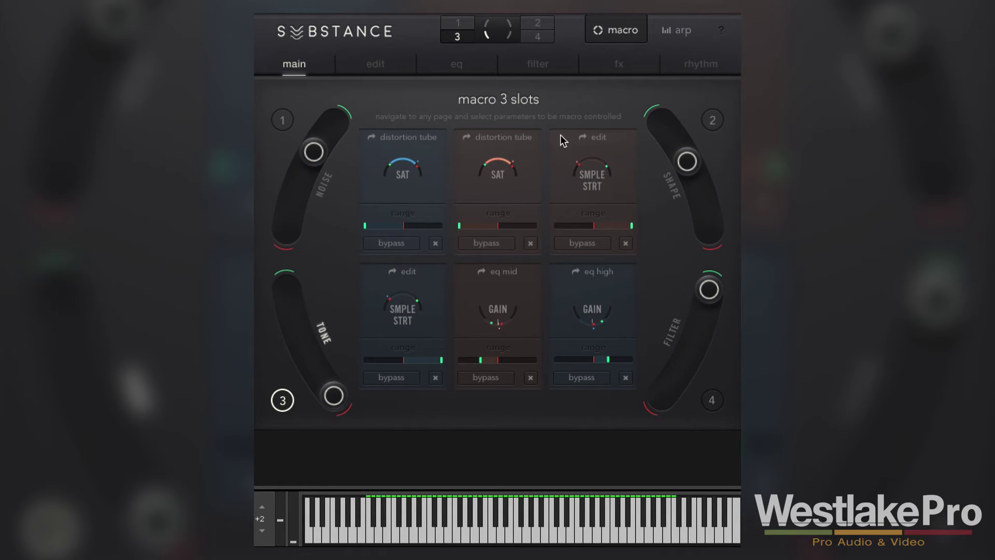
- On the fx page, turn off the dirty saw layer's tube, dirt and lofi distortion
left_click(425, 138)
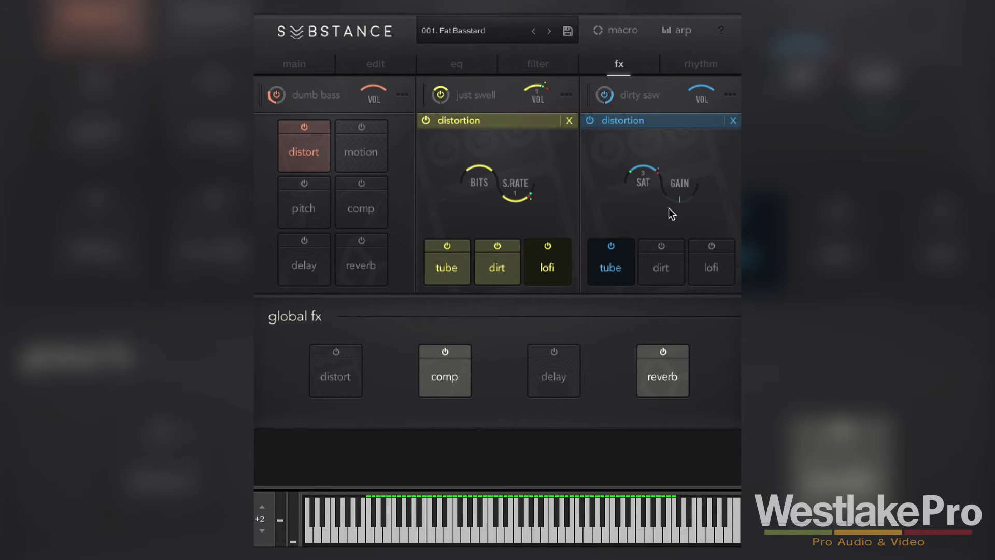
left_click(662, 246)
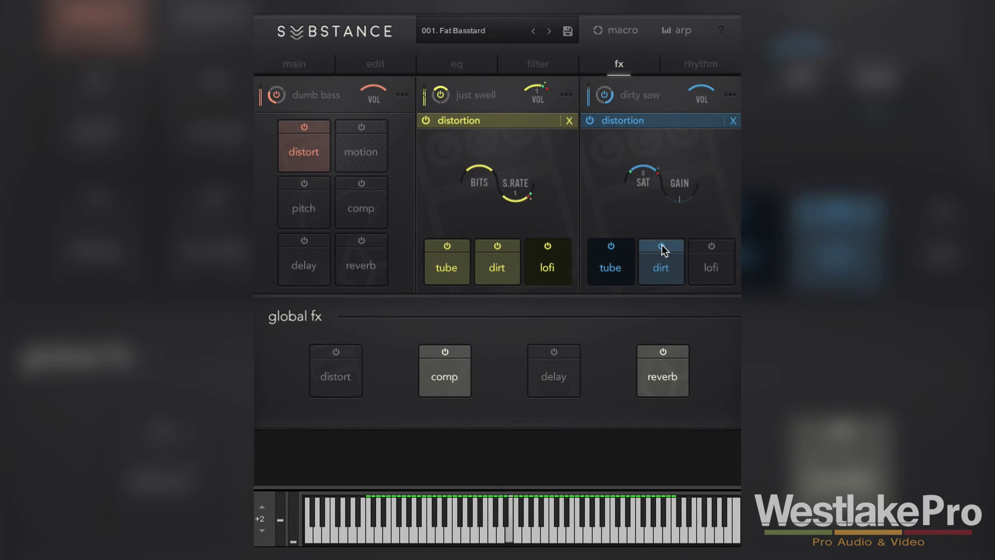
left_click(711, 245)
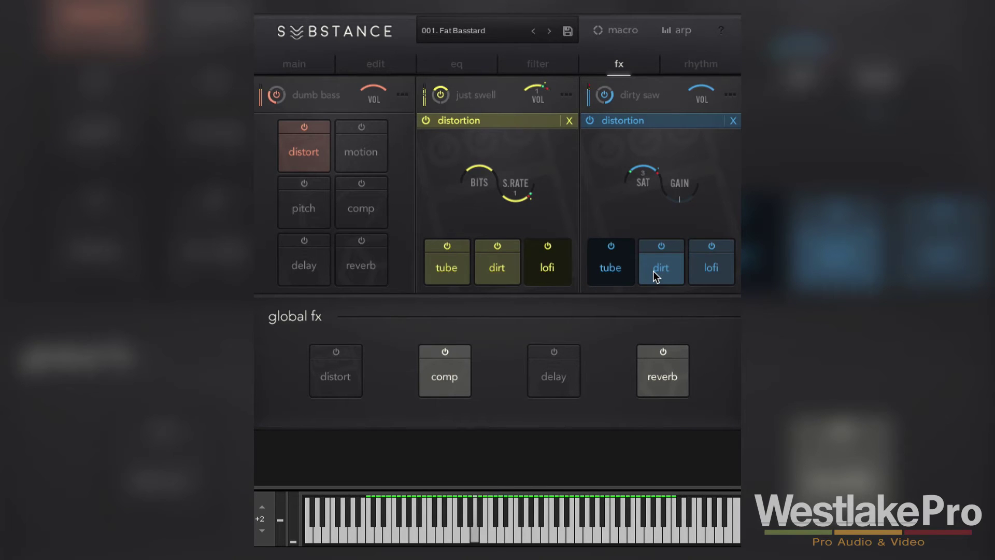
left_click(663, 245)
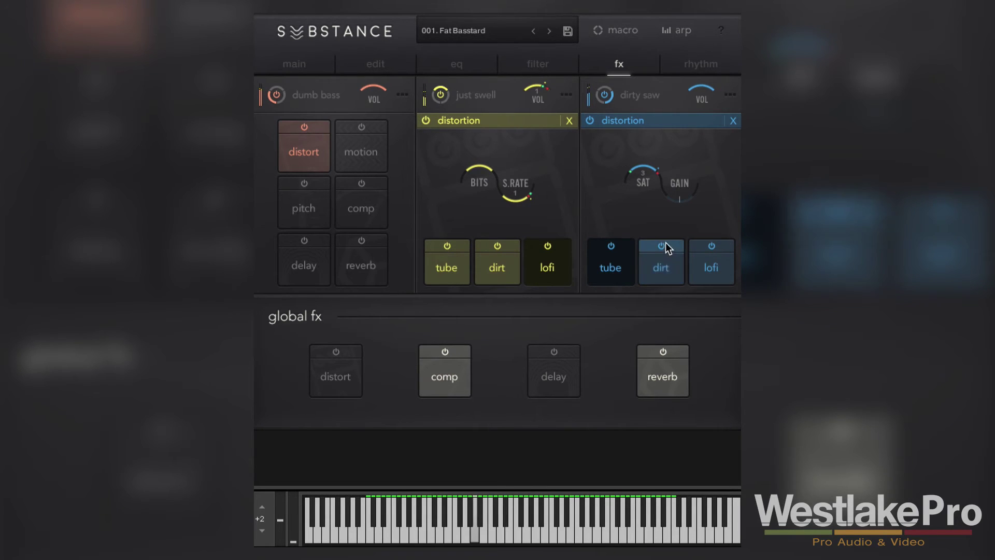
left_click(618, 242)
left_click(713, 241)
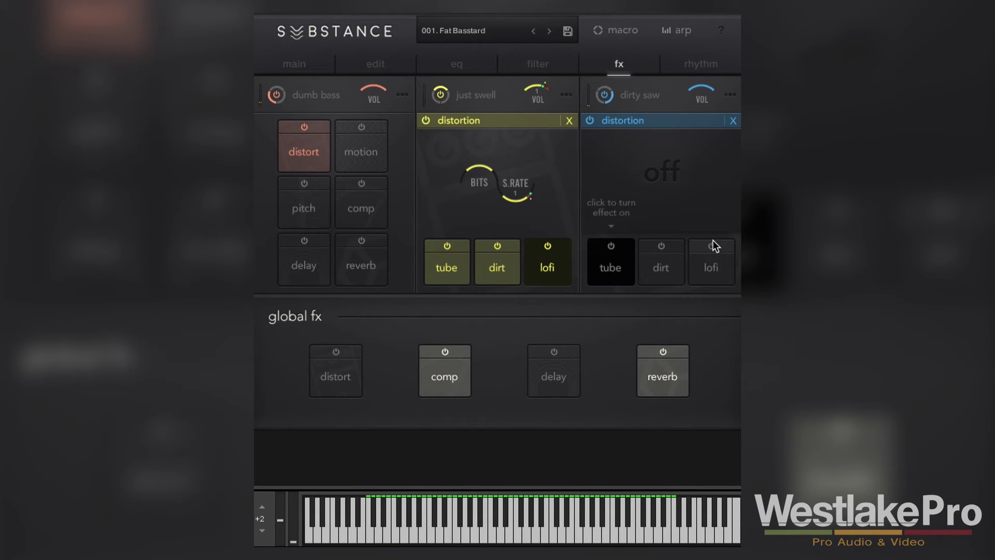
- Leave macro mode, open the arpeggiator page and switch the arpeggiator on
left_click(602, 30)
left_click(602, 31)
left_click(678, 29)
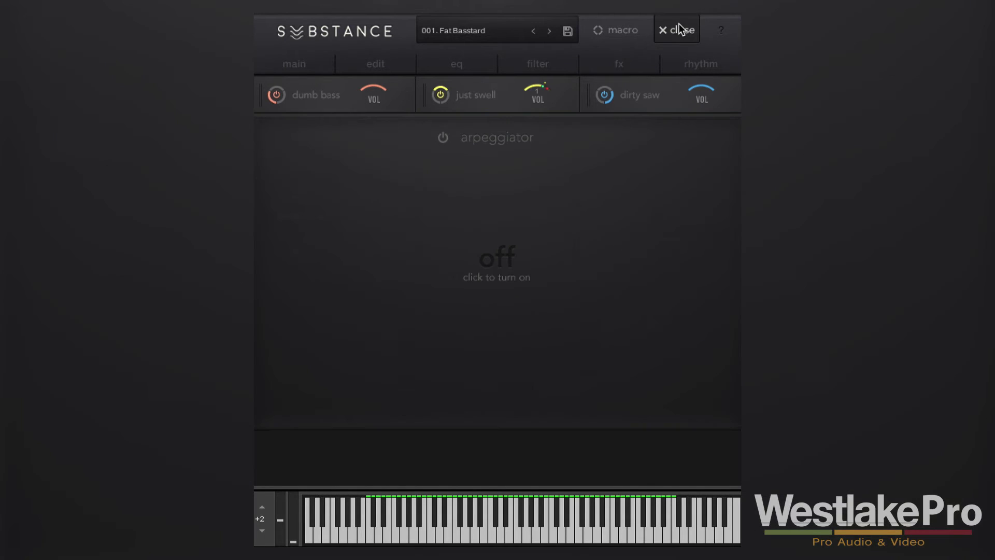
left_click(306, 61)
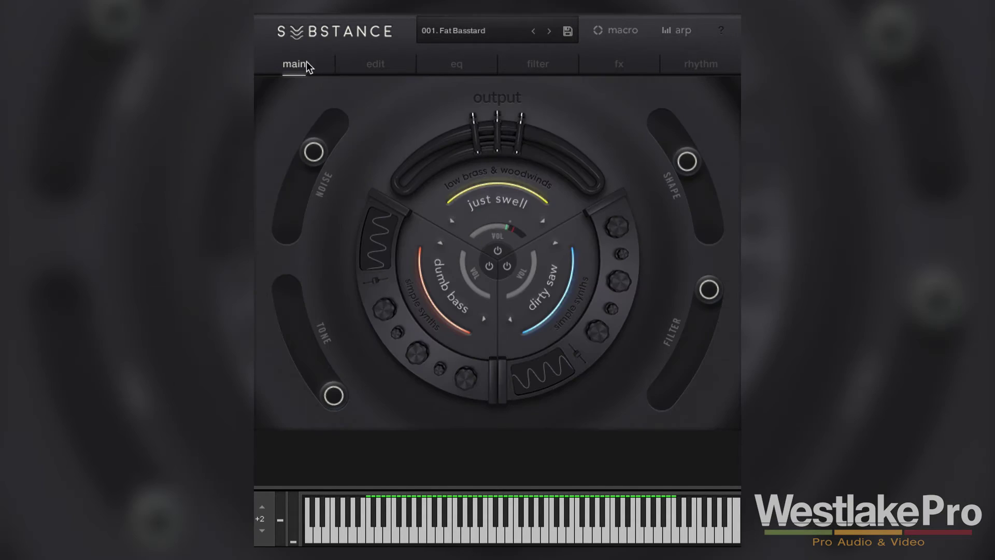
left_click(663, 23)
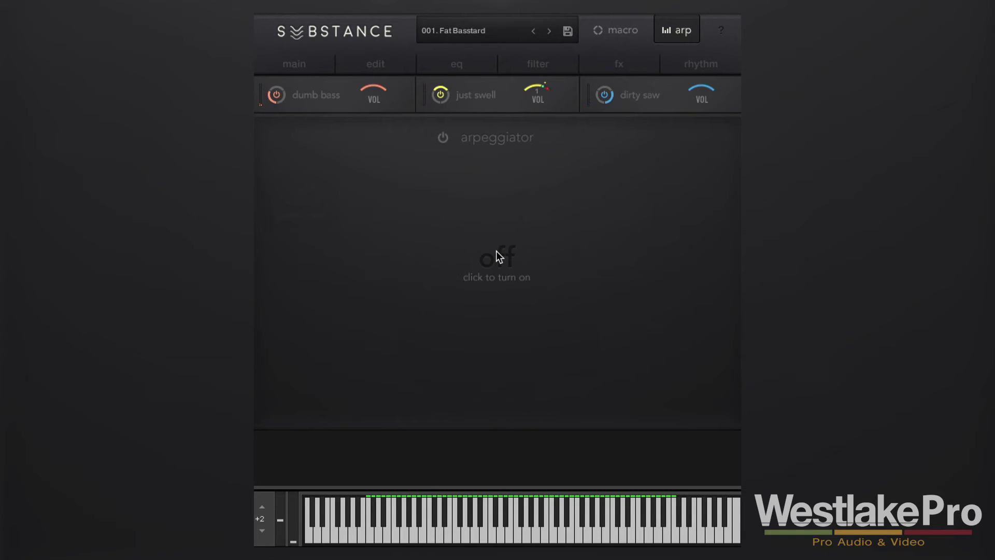
left_click(487, 139)
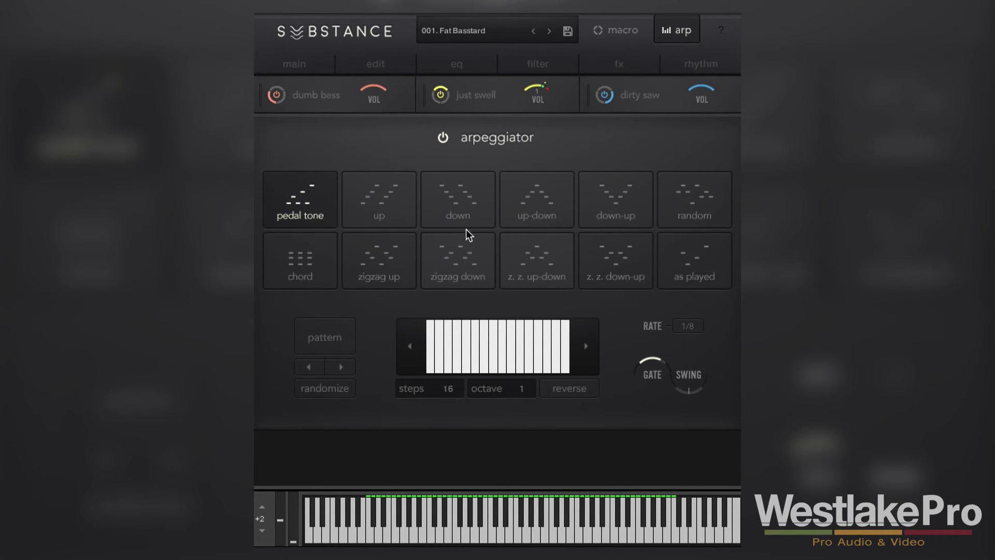
- Try down, up-down, up and zigzag down arp modes, settle on zigzag up, and show the patterns
left_click(470, 200)
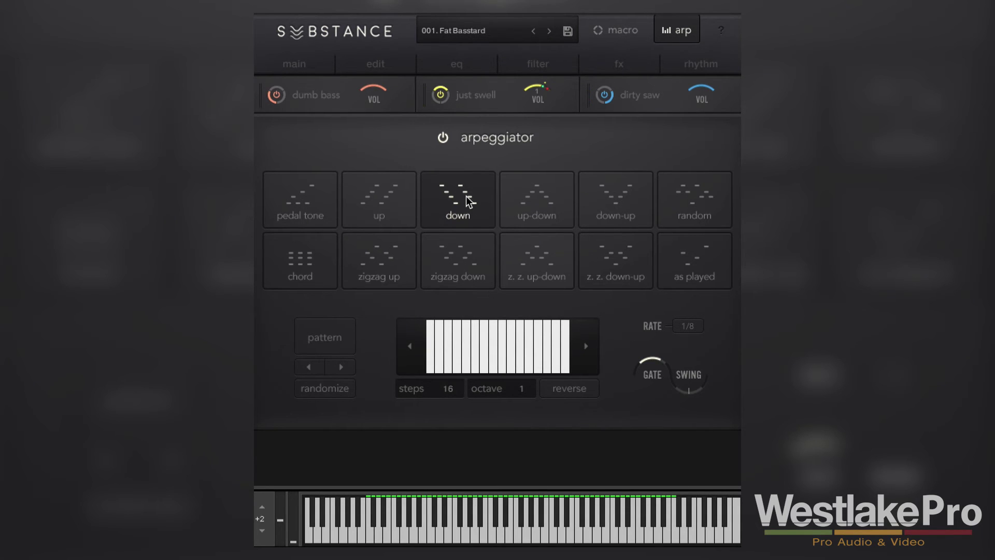
left_click(526, 203)
left_click(367, 200)
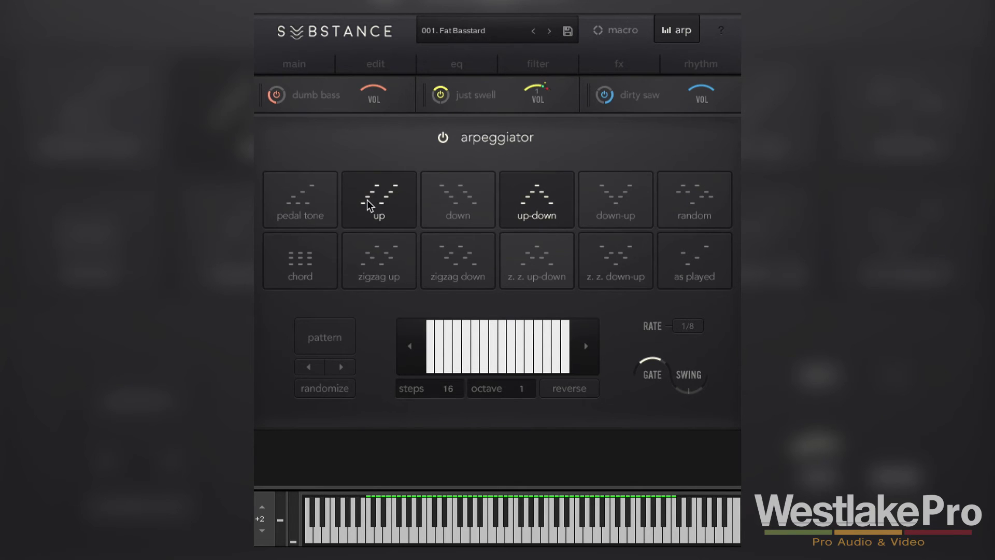
left_click(475, 261)
left_click(394, 252)
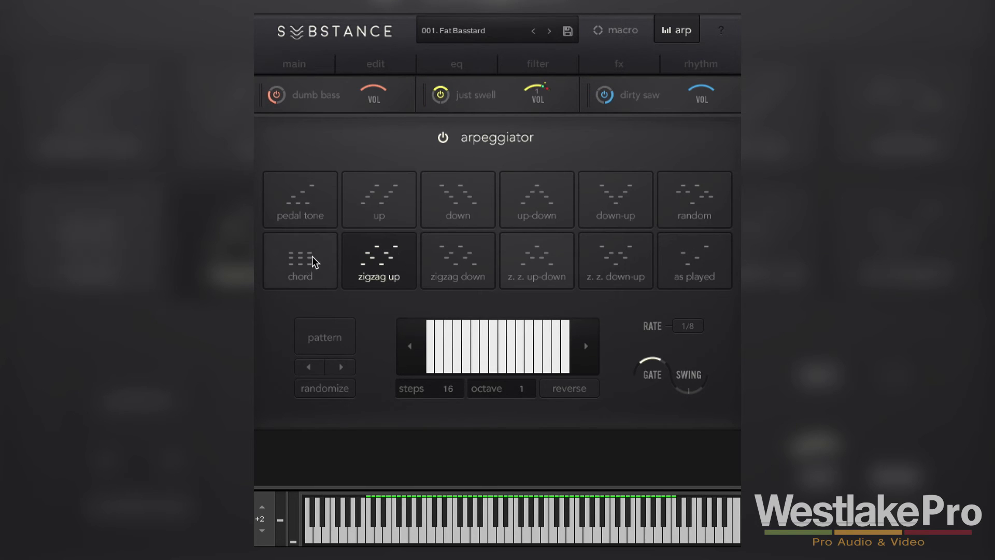
left_click(340, 346)
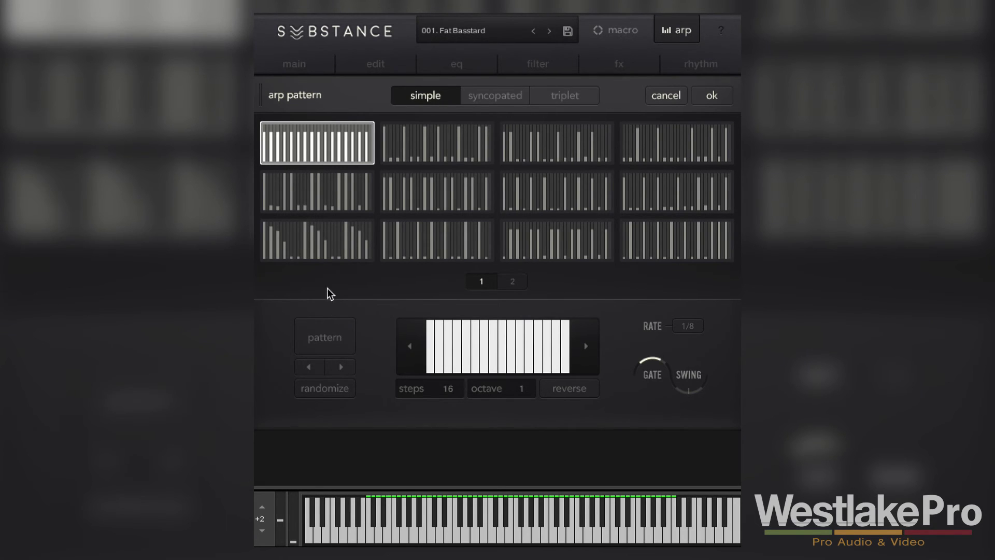
- Choose the first pattern in the third row of the simple set, giving a 32-step pattern
left_click(323, 337)
left_click(323, 337)
left_click(515, 246)
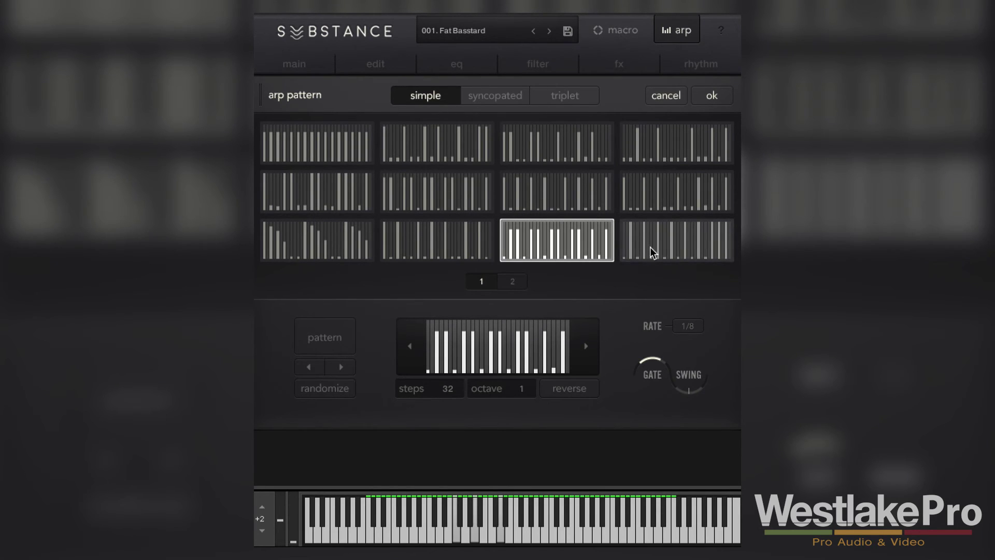
left_click(350, 230)
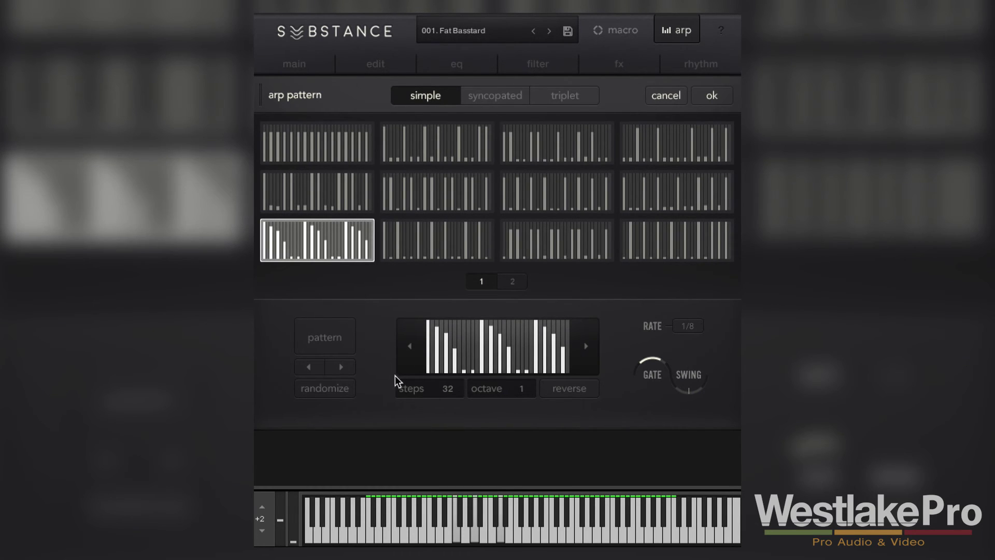
- Set the arpeggio rate to 1/16
left_click(682, 329)
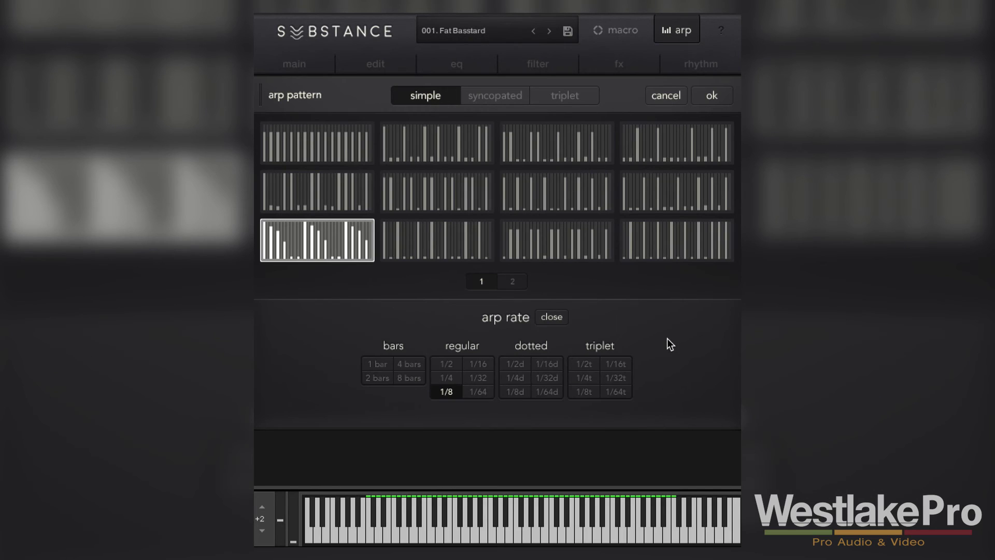
left_click(476, 365)
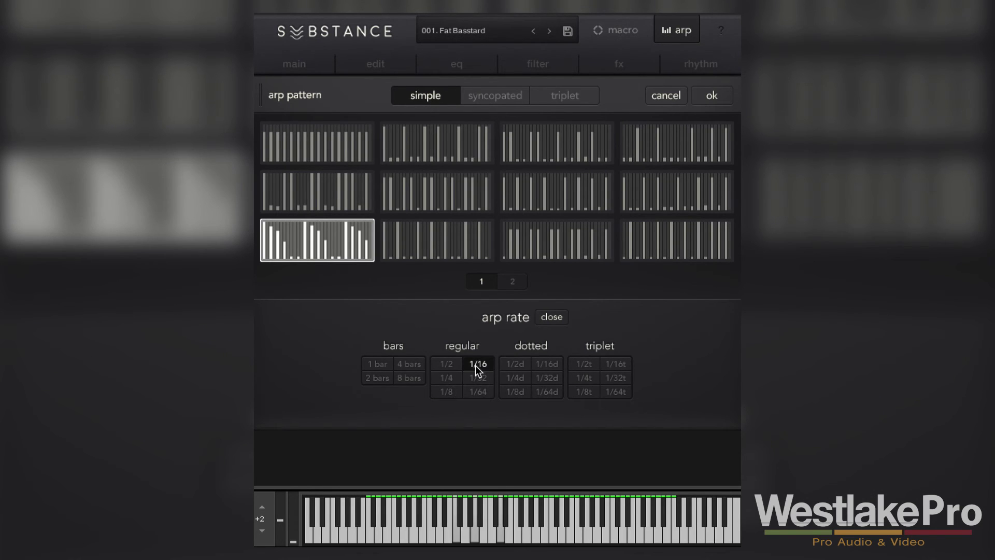
left_click(563, 325)
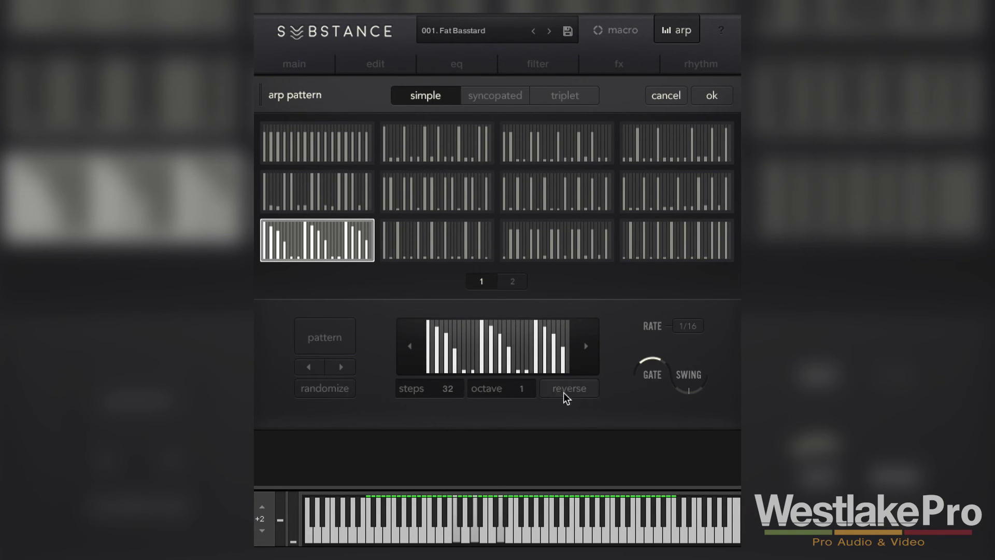
- Raise the gate to about 97% and swing from -50% to about 49%
mouse_move(697, 389)
left_click_drag(659, 363, 659, 339)
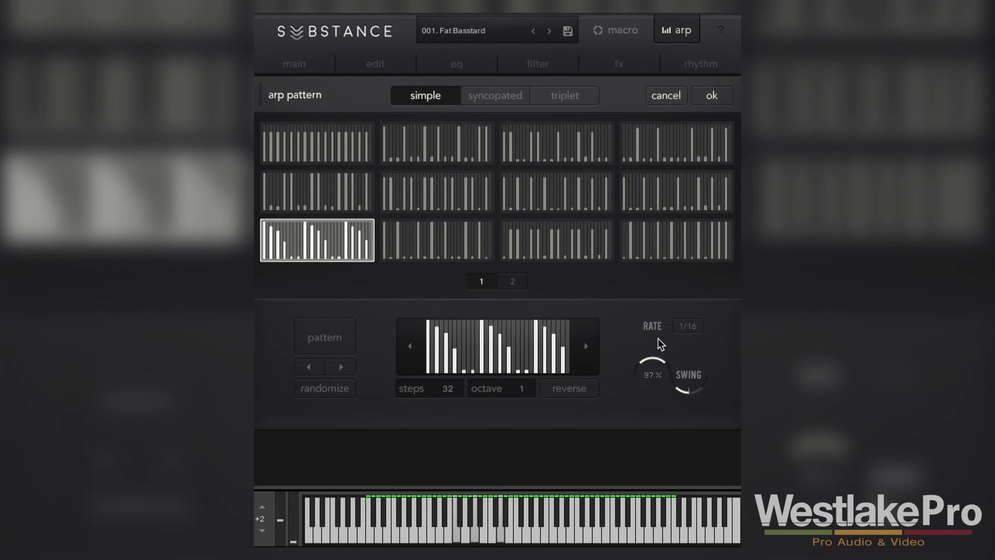
left_click(683, 386)
left_click_drag(726, 363, 715, 293)
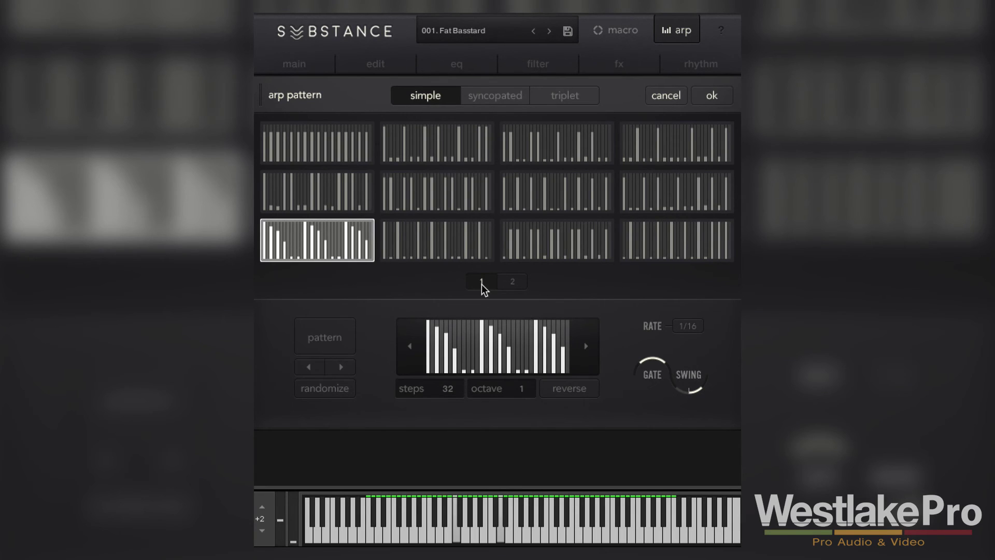
- Try a random pattern plus the syncopated and triplet sets, cancel, and select pedal tone mode
left_click(351, 390)
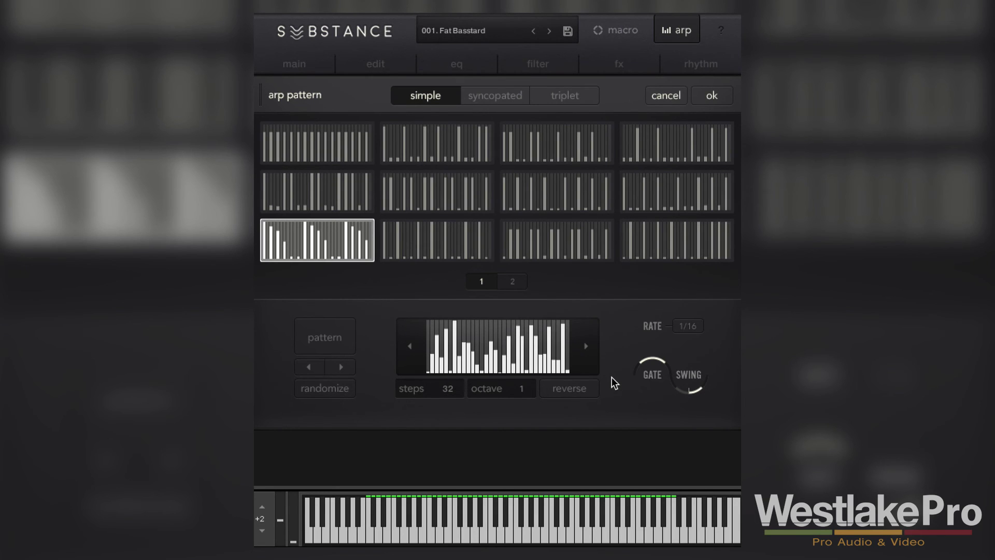
left_click(510, 97)
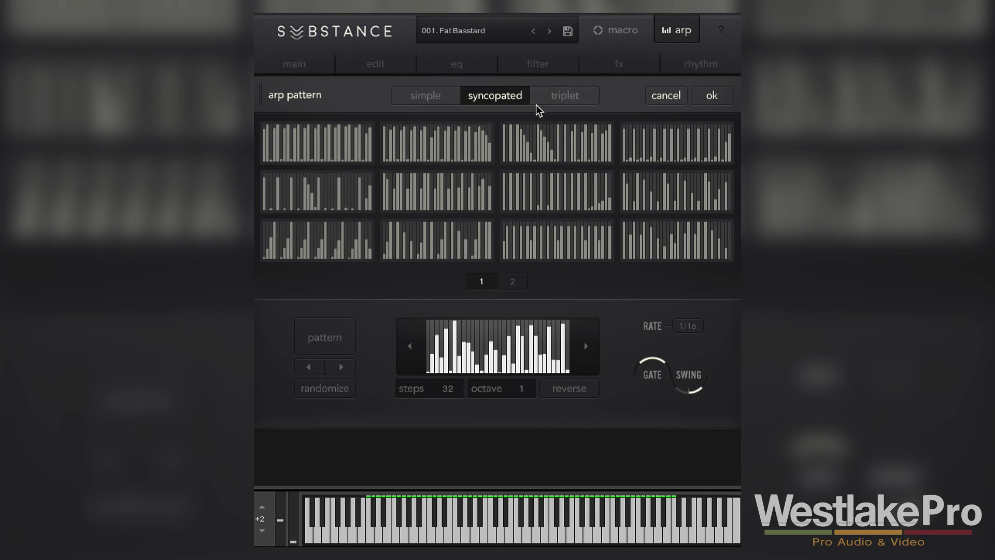
left_click(559, 96)
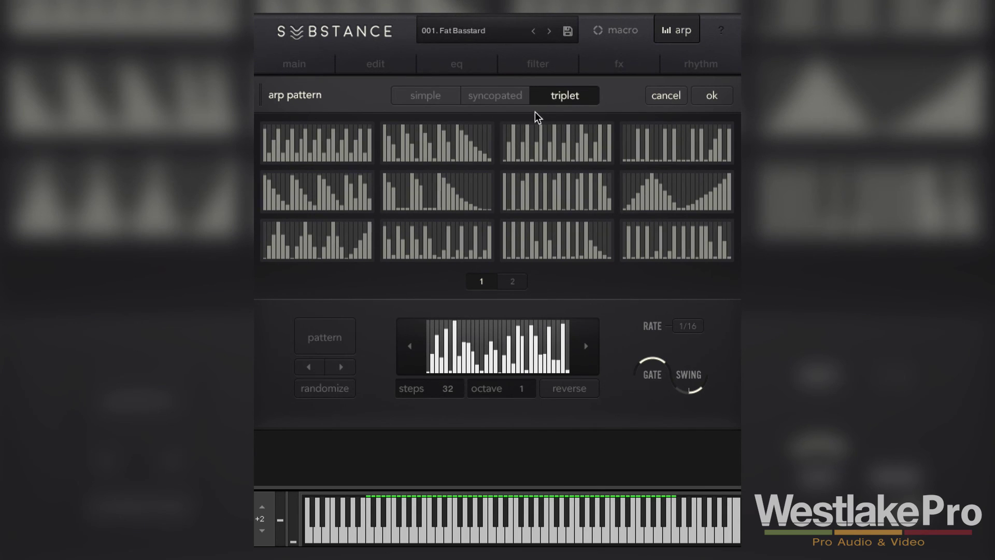
left_click(669, 97)
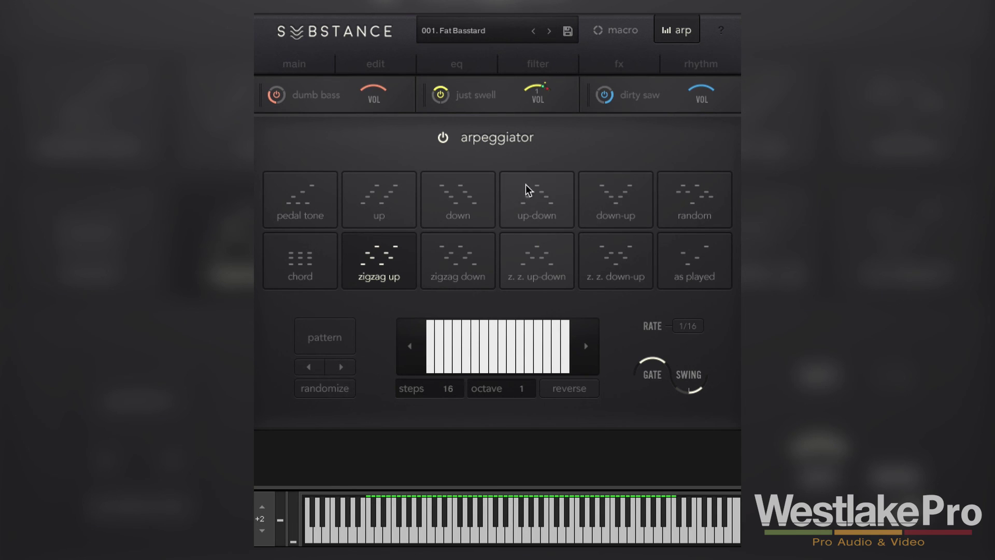
left_click(321, 194)
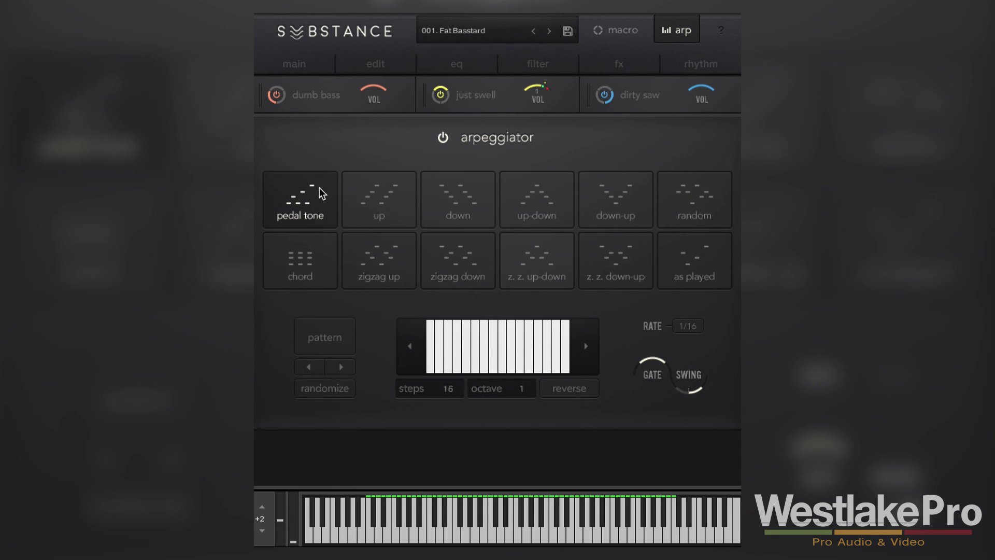